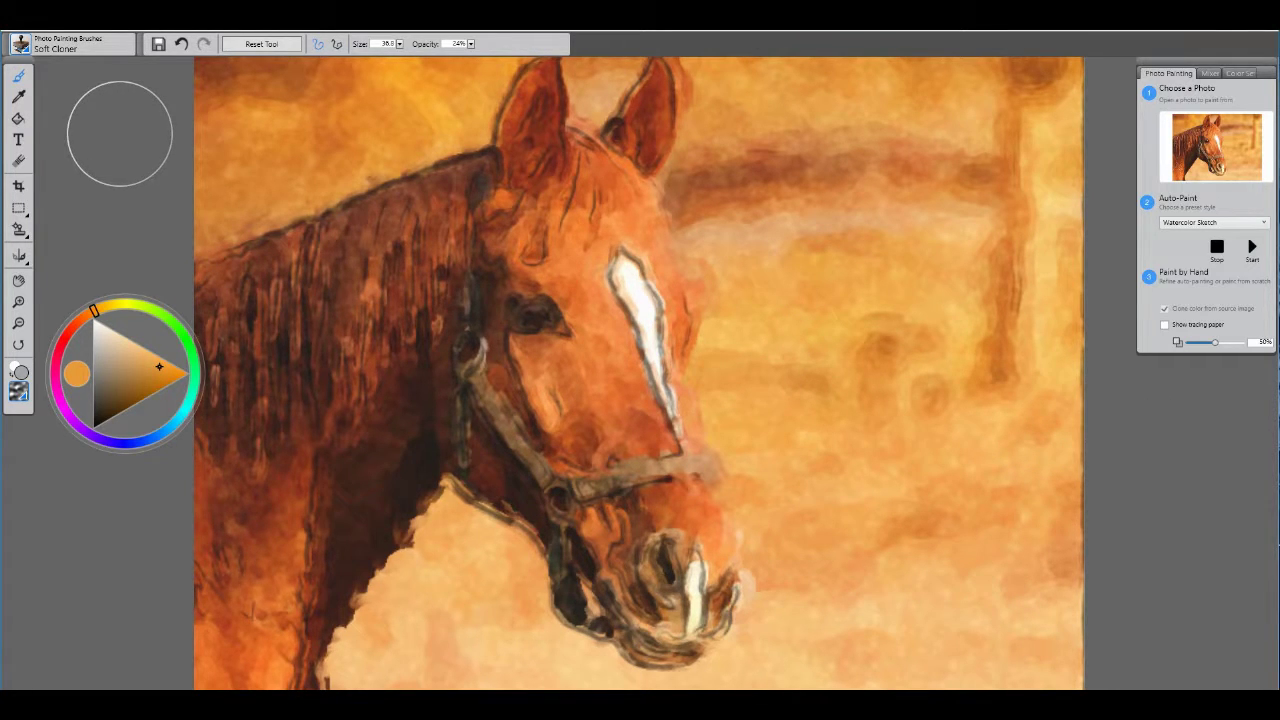
# - Choose the Smeary Wet Sponge brush from the Sponges category and set its size to about 47
pyautogui.click(21, 45)
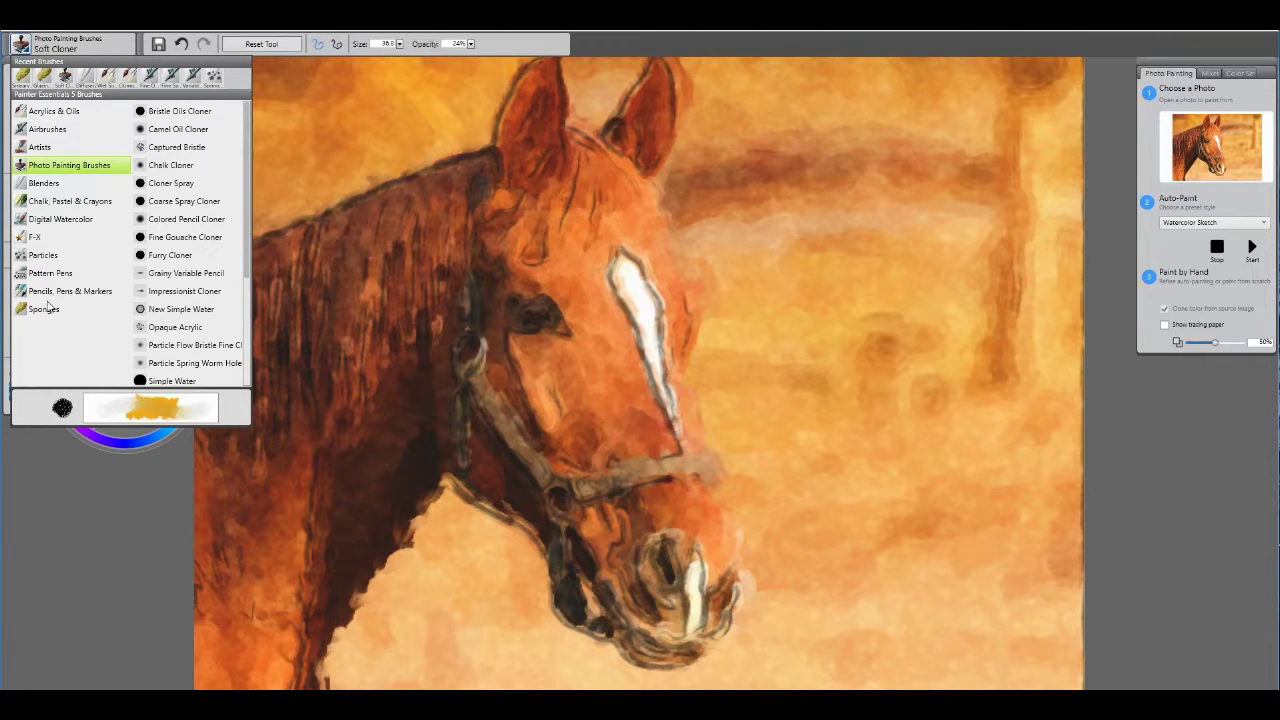
pyautogui.click(48, 313)
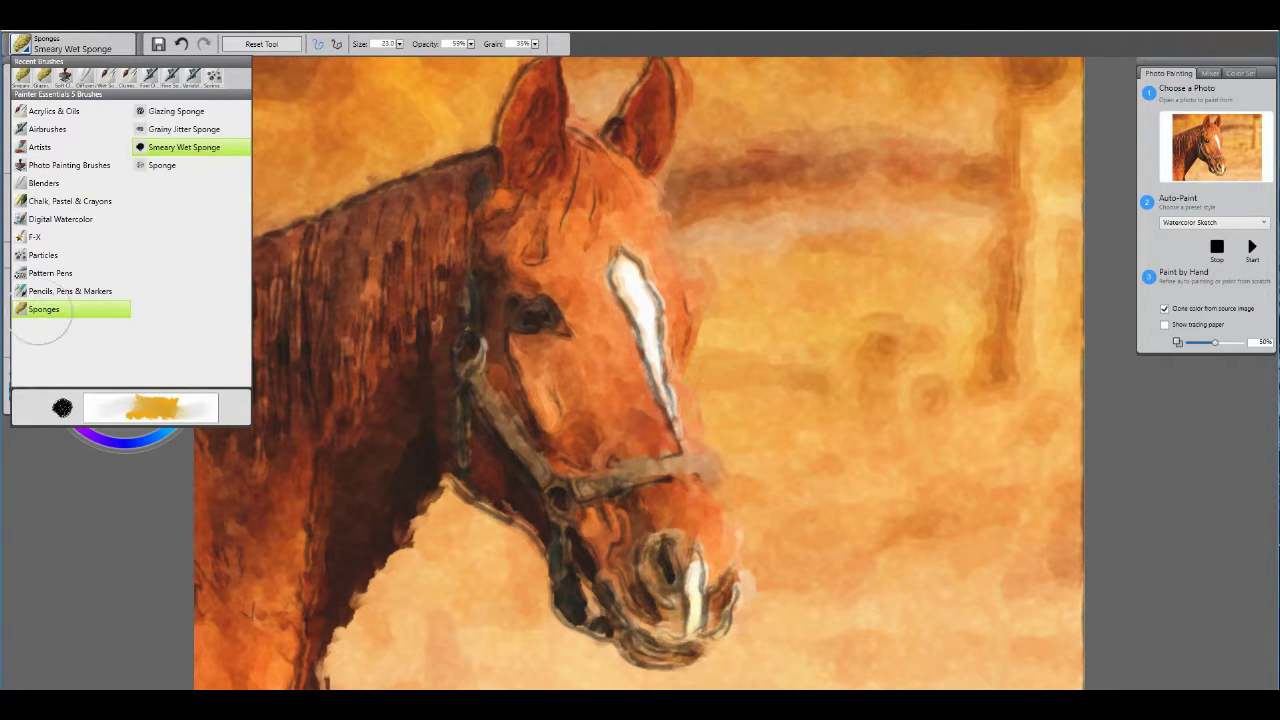
pyautogui.click(165, 147)
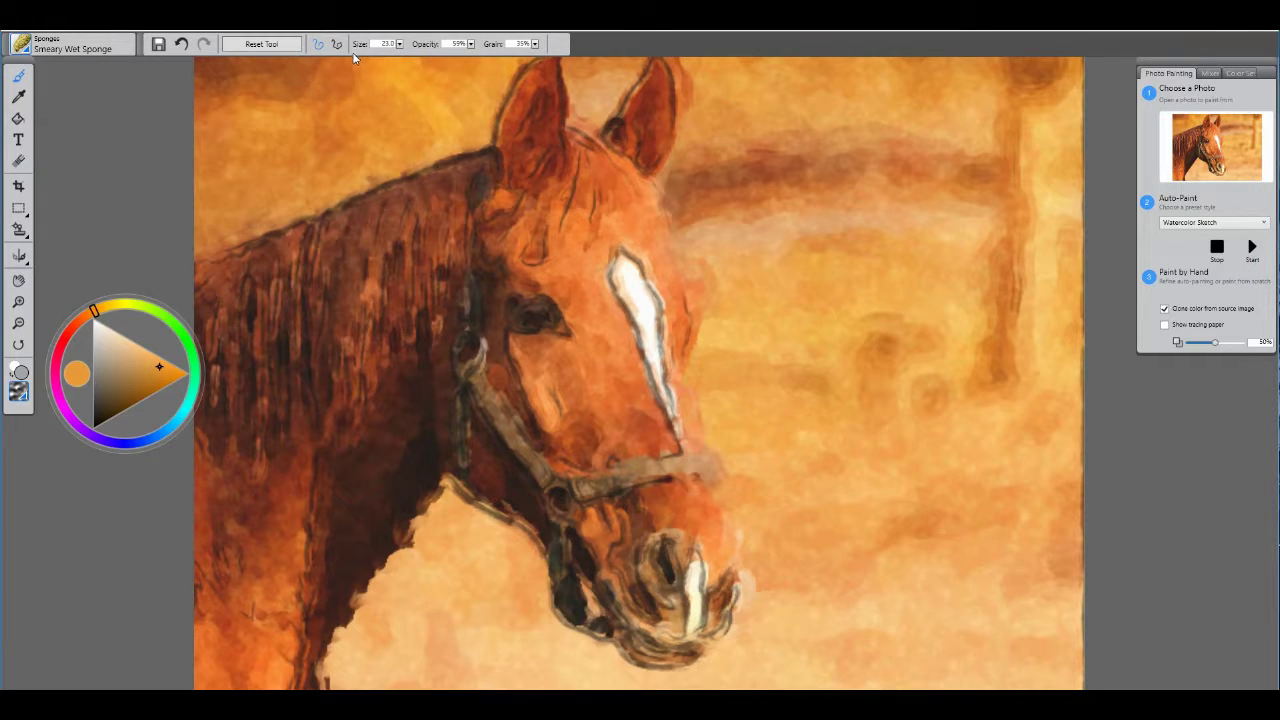
pyautogui.click(400, 46)
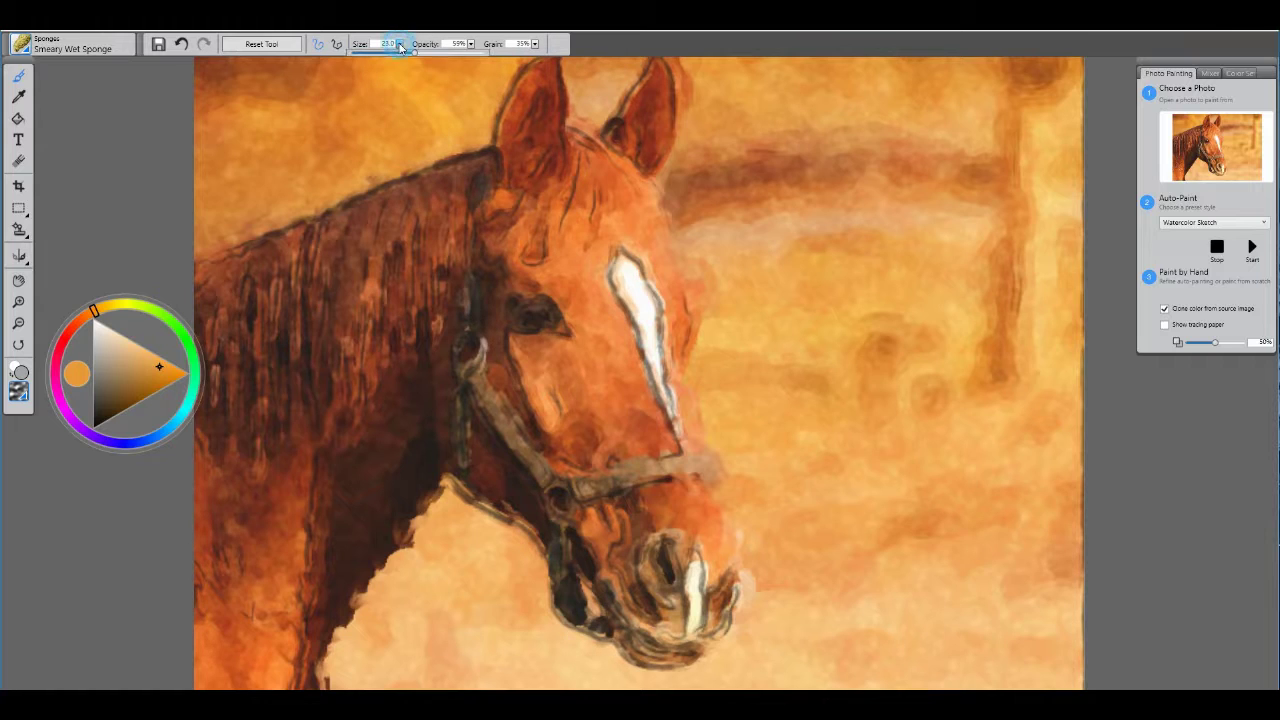
pyautogui.click(445, 54)
pyautogui.click(429, 55)
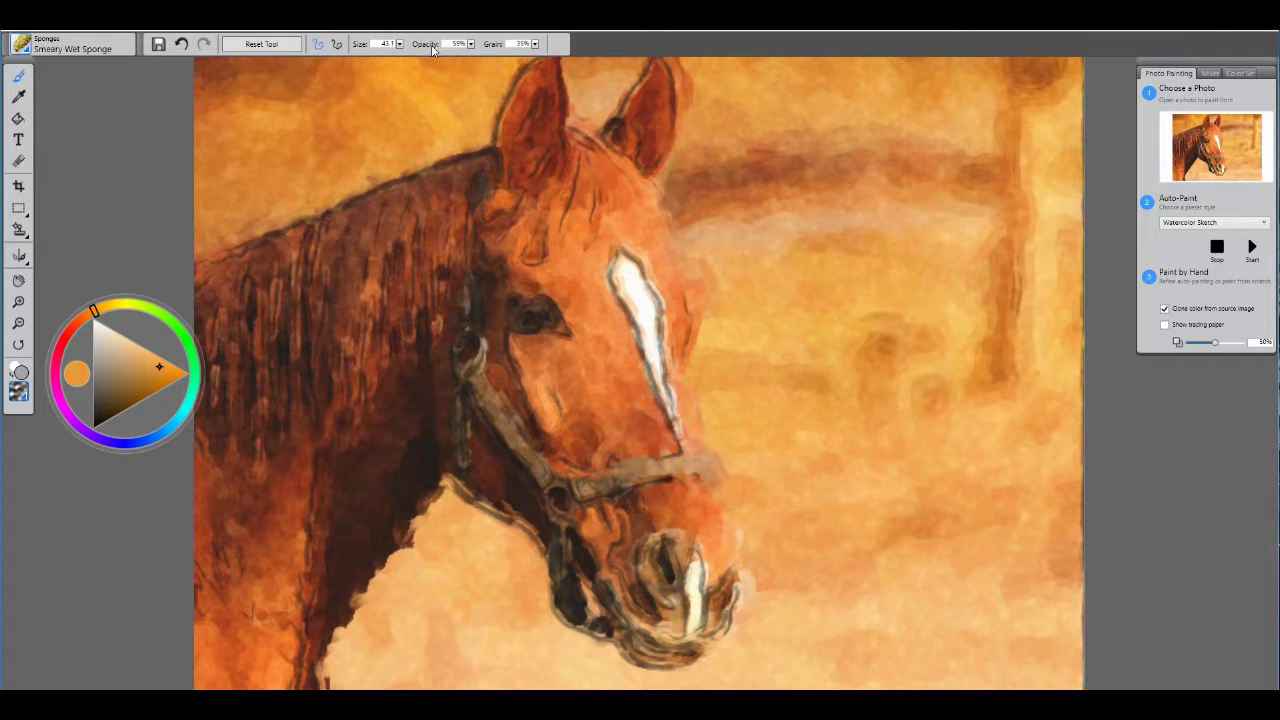
pyautogui.click(401, 46)
# - Smear the background in front of the horse with broad strokes, blending the fence post, rail and dark patches into the orange tones
pyautogui.moveTo(1006, 312); pyautogui.dragTo(1015, 175)
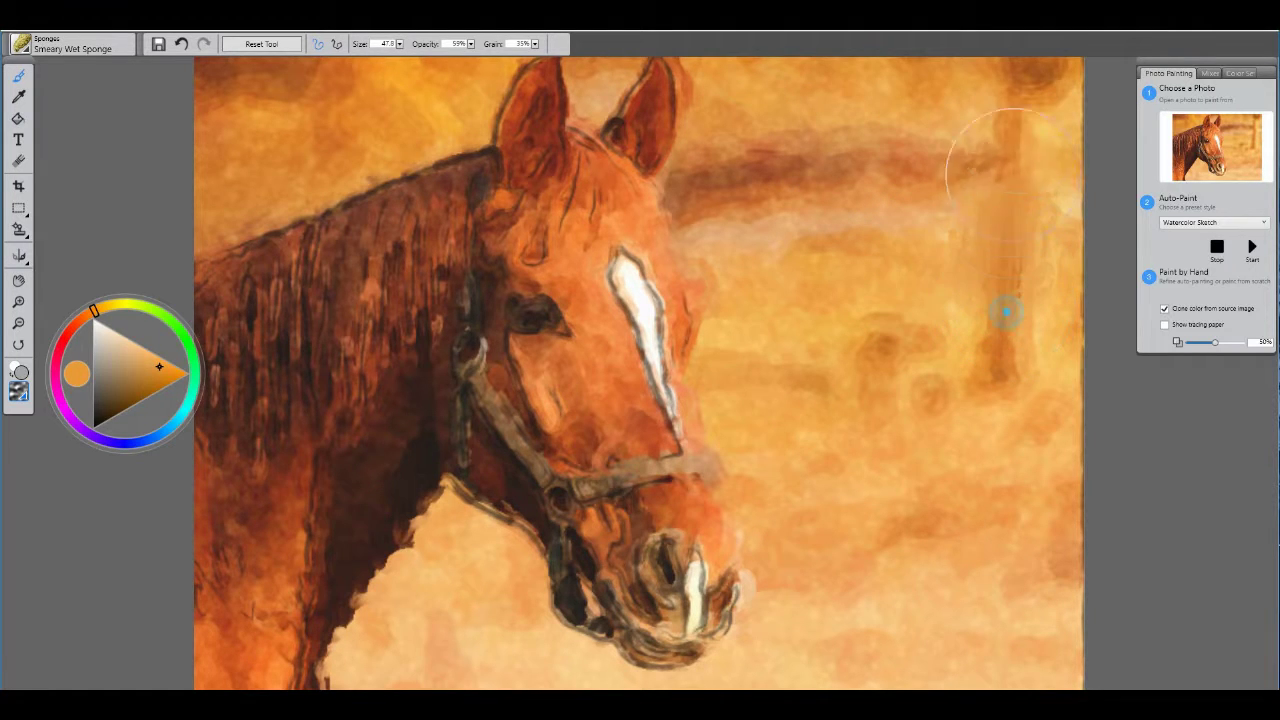
pyautogui.moveTo(963, 234); pyautogui.dragTo(930, 55)
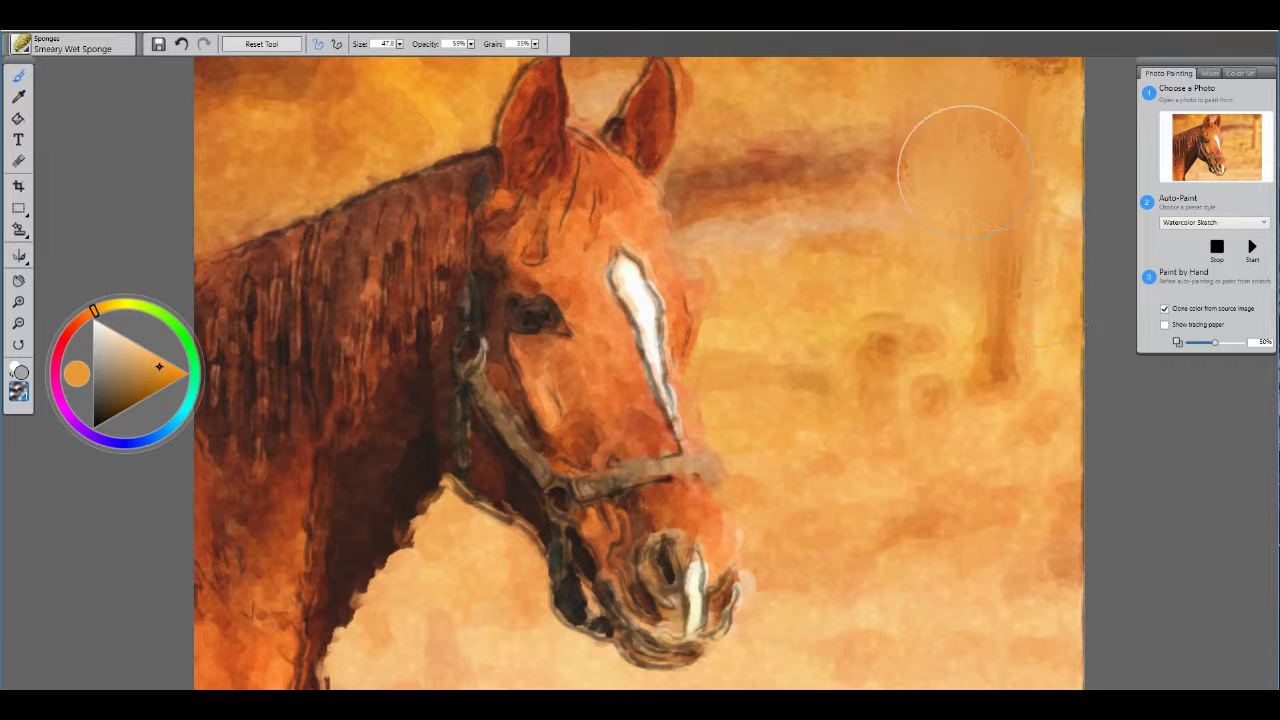
pyautogui.moveTo(965, 170)
pyautogui.mouseDown()
pyautogui.moveTo(1082, 132)
pyautogui.moveTo(972, 226)
pyautogui.moveTo(1078, 295)
pyautogui.moveTo(980, 257)
pyautogui.moveTo(1143, 466)
pyautogui.moveTo(986, 337)
pyautogui.moveTo(1121, 562)
pyautogui.moveTo(943, 429)
pyautogui.moveTo(1114, 657)
pyautogui.moveTo(930, 520)
pyautogui.moveTo(953, 558)
pyautogui.moveTo(908, 514)
pyautogui.moveTo(885, 605)
pyautogui.moveTo(851, 537)
pyautogui.moveTo(828, 688)
pyautogui.mouseUp()
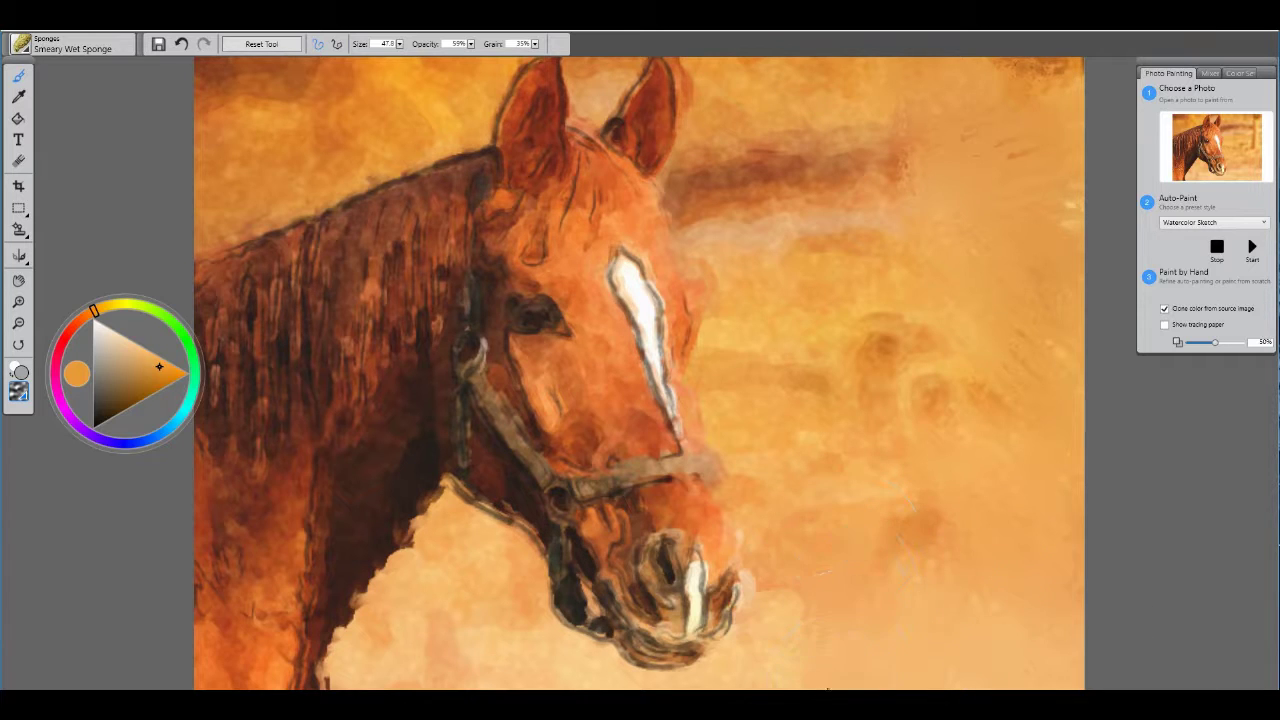
pyautogui.moveTo(810, 573); pyautogui.dragTo(812, 638)
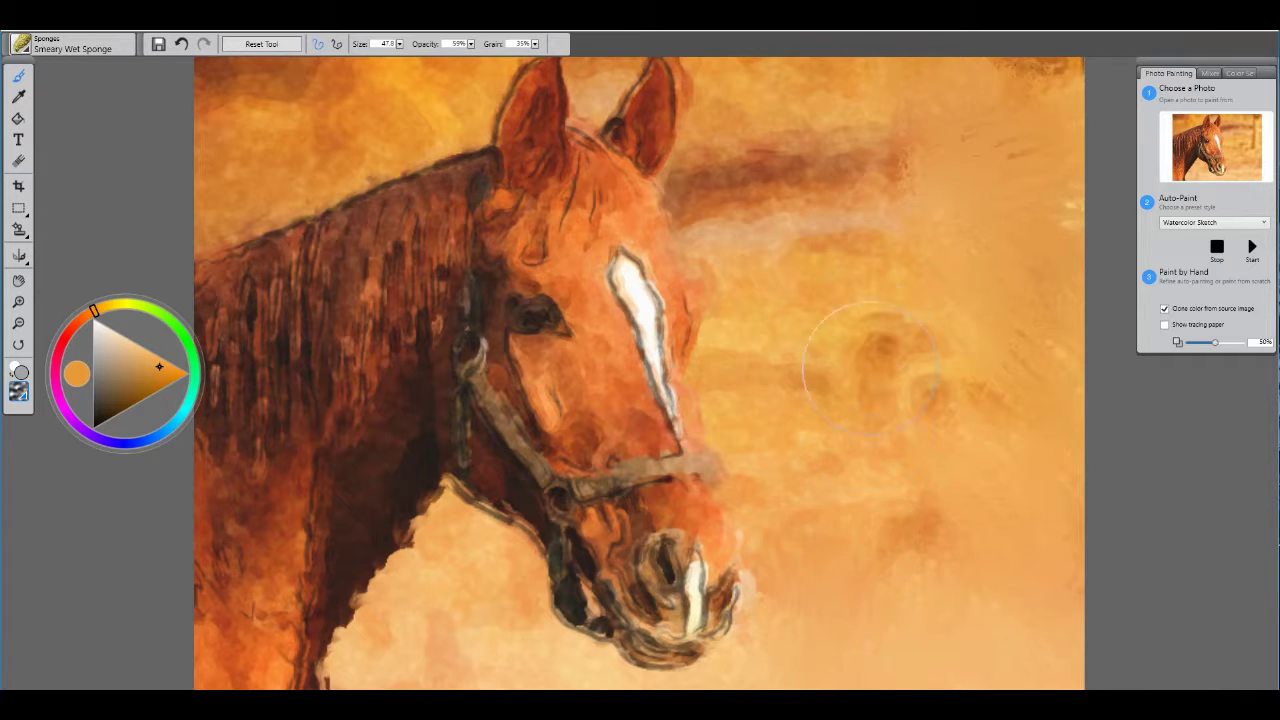
pyautogui.moveTo(868, 365)
pyautogui.mouseDown()
pyautogui.moveTo(896, 70)
pyautogui.moveTo(894, 333)
pyautogui.moveTo(857, 90)
pyautogui.moveTo(878, 236)
pyautogui.moveTo(910, 55)
pyautogui.moveTo(930, 153)
pyautogui.moveTo(799, 325)
pyautogui.moveTo(770, 280)
pyautogui.moveTo(838, 53)
pyautogui.moveTo(799, 158)
pyautogui.moveTo(739, 180)
pyautogui.moveTo(779, 60)
pyautogui.moveTo(803, 231)
pyautogui.moveTo(736, 186)
pyautogui.moveTo(884, 314)
pyautogui.moveTo(740, 201)
pyautogui.moveTo(828, 414)
pyautogui.moveTo(852, 183)
pyautogui.moveTo(875, 180)
pyautogui.moveTo(746, 184)
pyautogui.moveTo(828, 146)
pyautogui.moveTo(738, 170)
pyautogui.moveTo(717, 191)
pyautogui.moveTo(870, 365)
pyautogui.moveTo(738, 221)
pyautogui.moveTo(734, 143)
pyautogui.mouseUp()
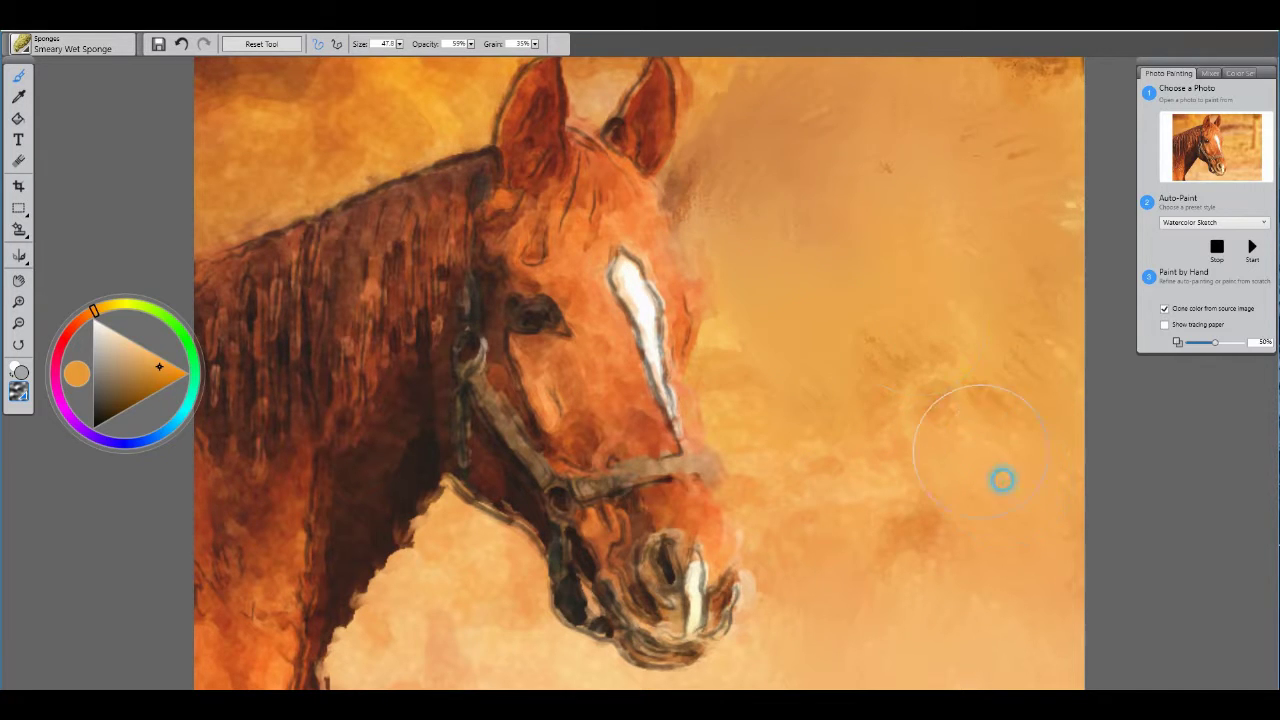
pyautogui.moveTo(981, 452); pyautogui.dragTo(800, 263)
pyautogui.moveTo(1006, 380); pyautogui.dragTo(843, 180)
pyautogui.moveTo(946, 512)
pyautogui.mouseDown()
pyautogui.moveTo(911, 500)
pyautogui.moveTo(808, 390)
pyautogui.moveTo(917, 505)
pyautogui.moveTo(864, 512)
pyautogui.moveTo(788, 411)
pyautogui.moveTo(809, 381)
pyautogui.moveTo(846, 505)
pyautogui.moveTo(806, 514)
pyautogui.moveTo(757, 422)
pyautogui.moveTo(733, 175)
pyautogui.moveTo(790, 263)
pyautogui.moveTo(688, 183)
pyautogui.moveTo(978, 235)
pyautogui.mouseUp()
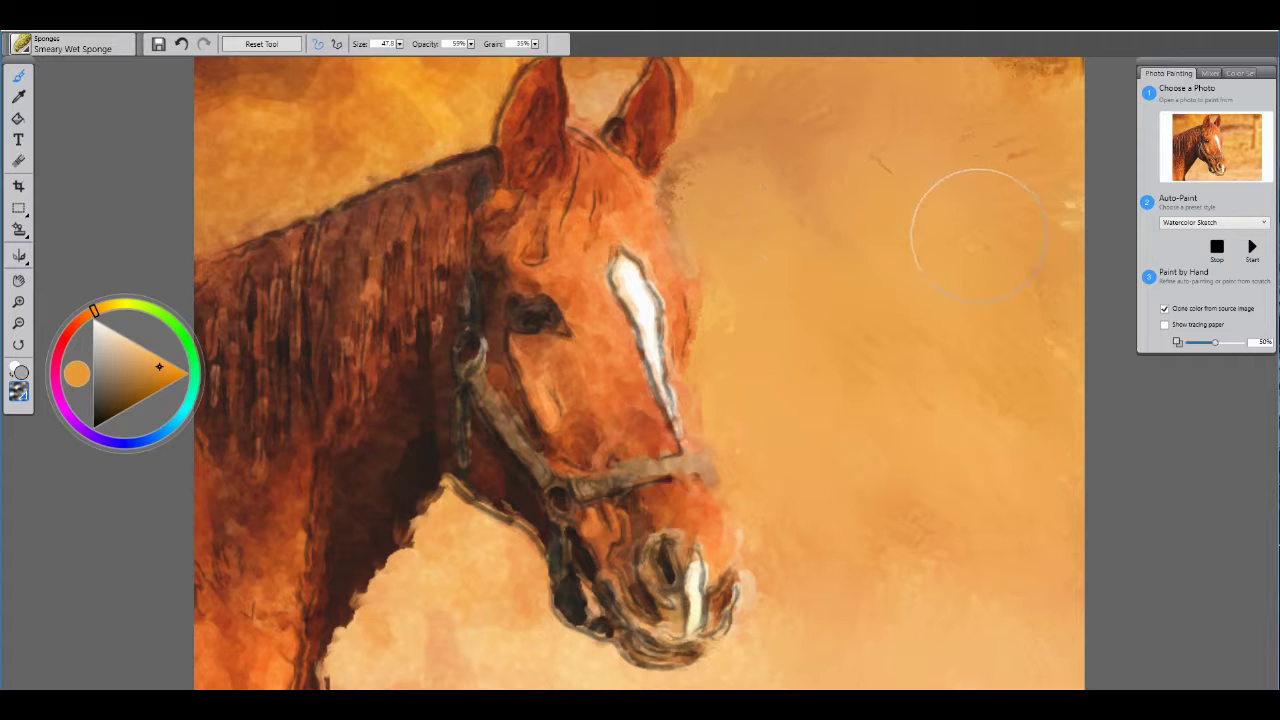
# - Blend the background above the horse's neck, reducing the sponge size to about 33 for the area near the mane and ear
pyautogui.moveTo(308, 146)
pyautogui.mouseDown()
pyautogui.moveTo(265, 164)
pyautogui.moveTo(192, 62)
pyautogui.moveTo(246, 163)
pyautogui.moveTo(284, 138)
pyautogui.moveTo(274, 66)
pyautogui.moveTo(254, 147)
pyautogui.moveTo(322, 80)
pyautogui.moveTo(341, 137)
pyautogui.moveTo(375, 113)
pyautogui.moveTo(295, 156)
pyautogui.moveTo(165, 143)
pyautogui.moveTo(236, 120)
pyautogui.moveTo(264, 141)
pyautogui.moveTo(230, 167)
pyautogui.moveTo(217, 160)
pyautogui.moveTo(230, 138)
pyautogui.moveTo(240, 163)
pyautogui.moveTo(236, 135)
pyautogui.moveTo(253, 188)
pyautogui.moveTo(245, 144)
pyautogui.moveTo(282, 185)
pyautogui.moveTo(290, 135)
pyautogui.moveTo(334, 160)
pyautogui.moveTo(312, 115)
pyautogui.moveTo(374, 145)
pyautogui.moveTo(367, 87)
pyautogui.moveTo(449, 113)
pyautogui.moveTo(396, 77)
pyautogui.mouseUp()
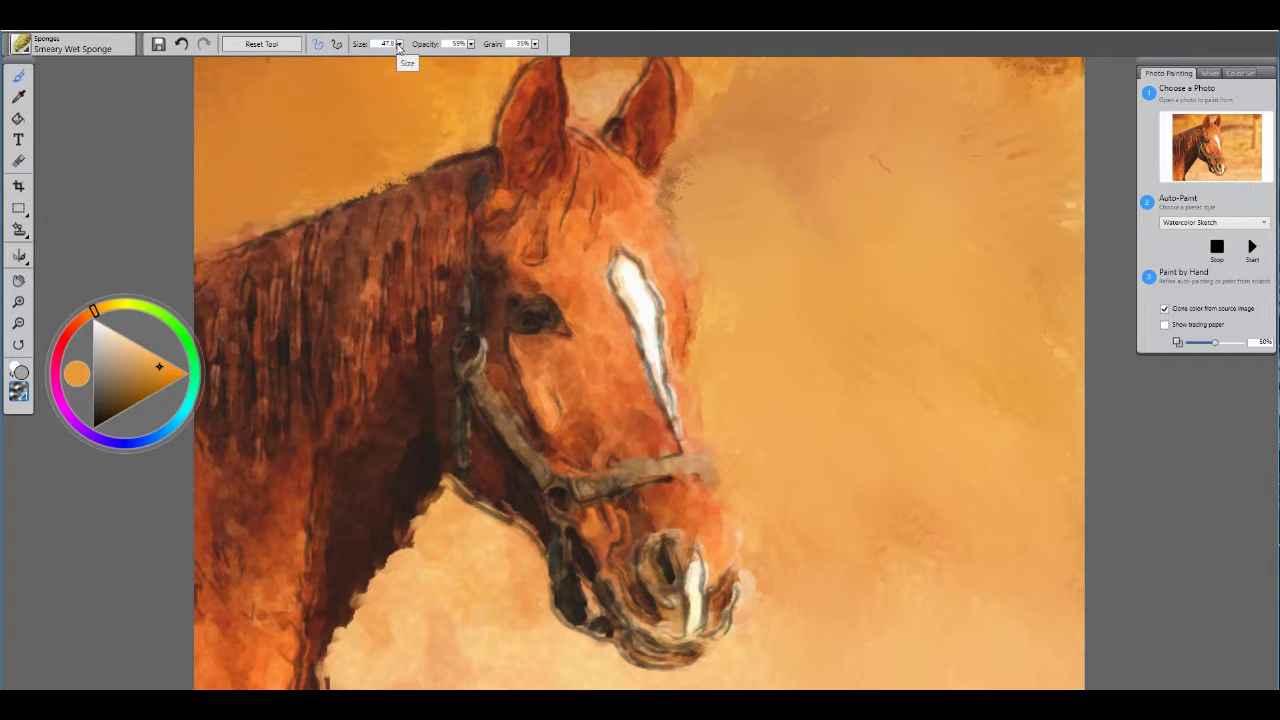
pyautogui.click(398, 45)
pyautogui.moveTo(426, 53); pyautogui.dragTo(419, 54)
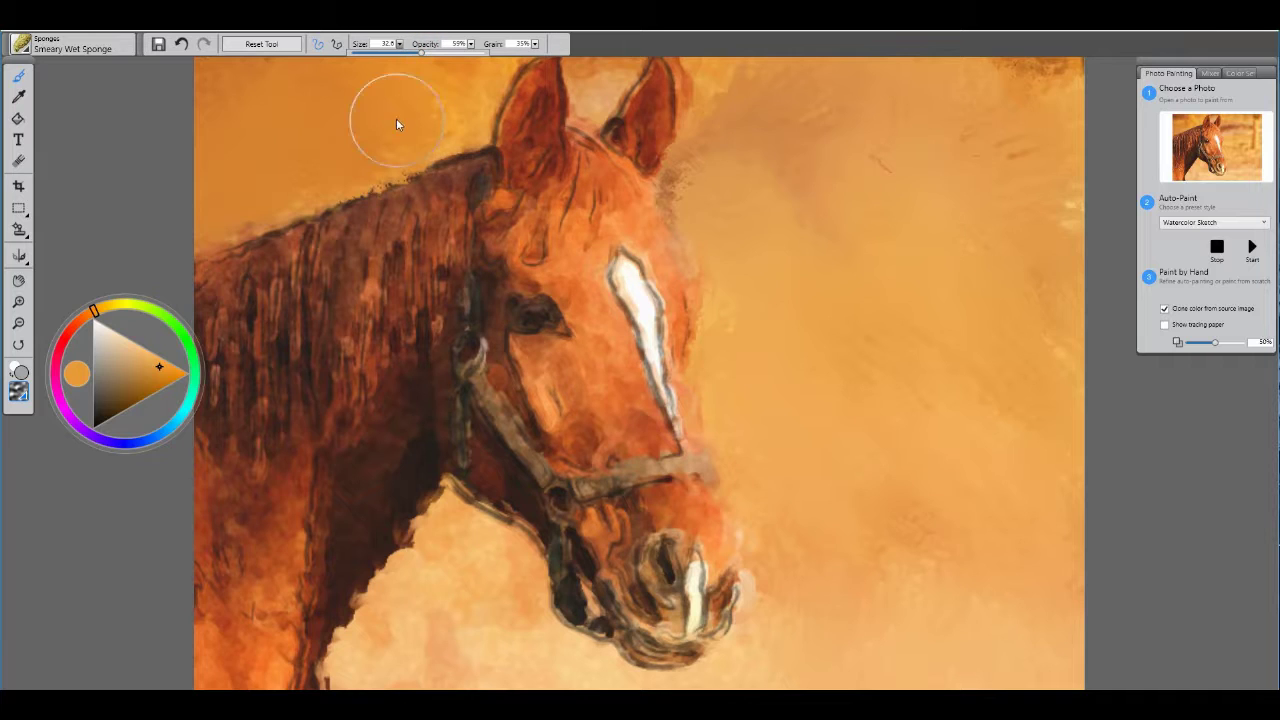
pyautogui.moveTo(397, 120)
pyautogui.mouseDown()
pyautogui.moveTo(424, 104)
pyautogui.moveTo(403, 120)
pyautogui.moveTo(391, 117)
pyautogui.moveTo(434, 77)
pyautogui.moveTo(414, 108)
pyautogui.moveTo(444, 100)
pyautogui.moveTo(490, 36)
pyautogui.mouseUp()
pyautogui.moveTo(428, 114); pyautogui.dragTo(459, 123)
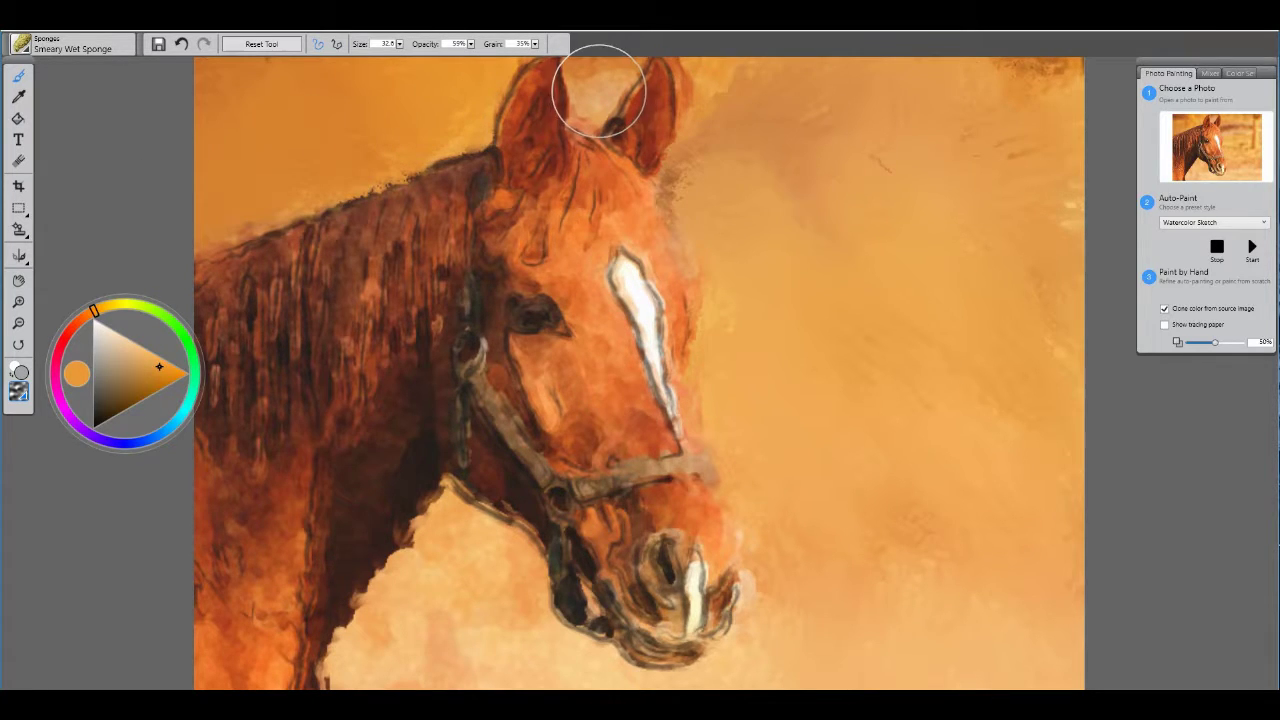
# - Smooth the background along the outer edge of the horse's ear, forehead and nose bridge
pyautogui.moveTo(711, 191); pyautogui.dragTo(737, 53)
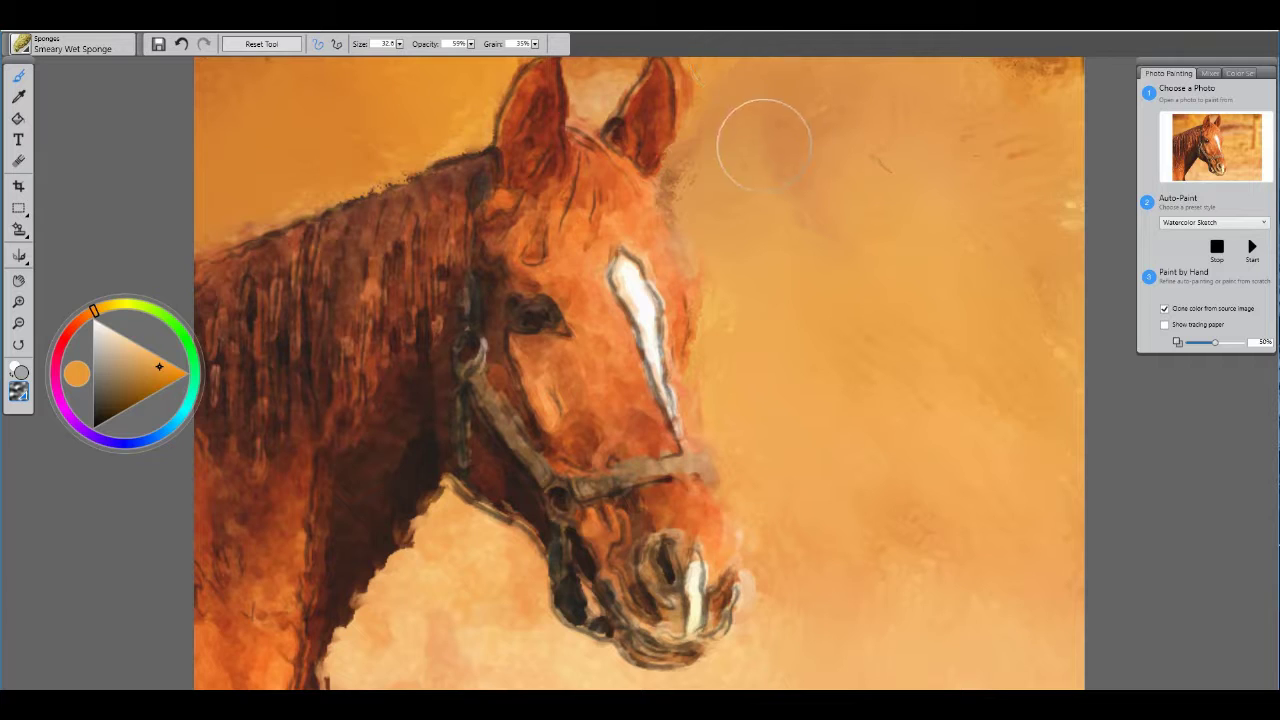
pyautogui.moveTo(758, 119); pyautogui.dragTo(721, 72)
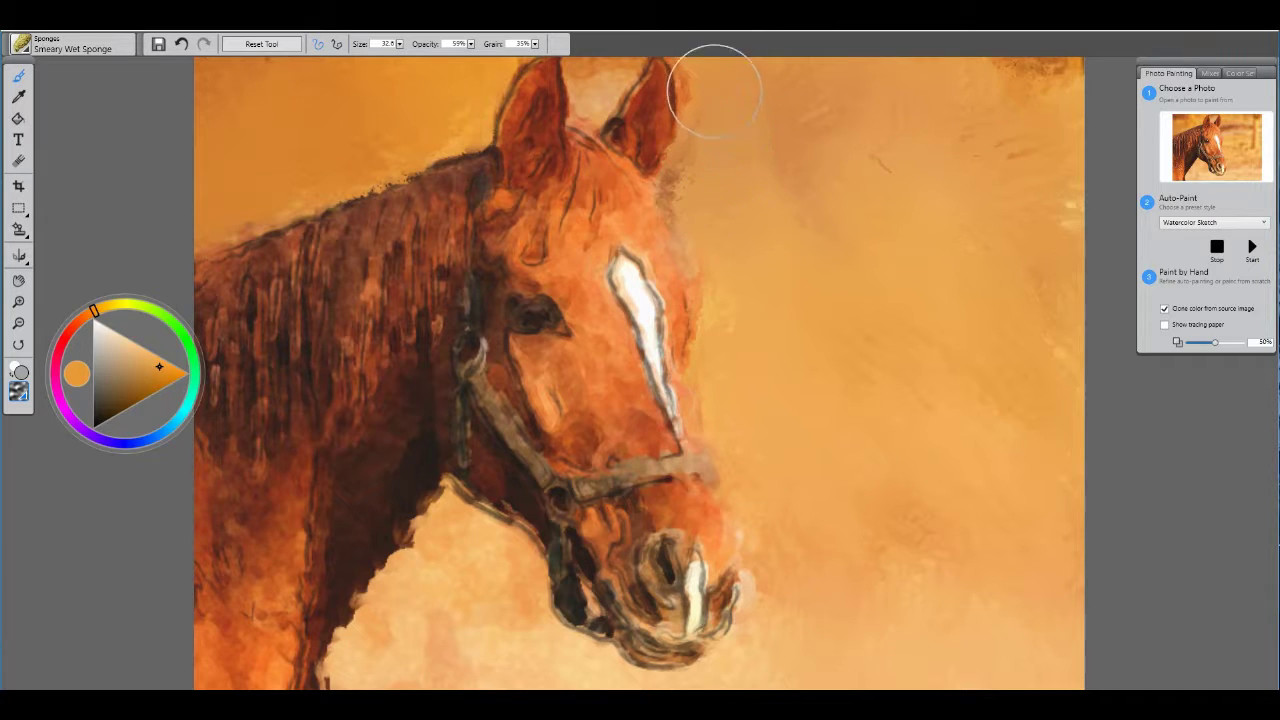
pyautogui.moveTo(757, 124)
pyautogui.mouseDown()
pyautogui.moveTo(711, 154)
pyautogui.moveTo(706, 193)
pyautogui.moveTo(694, 191)
pyautogui.mouseUp()
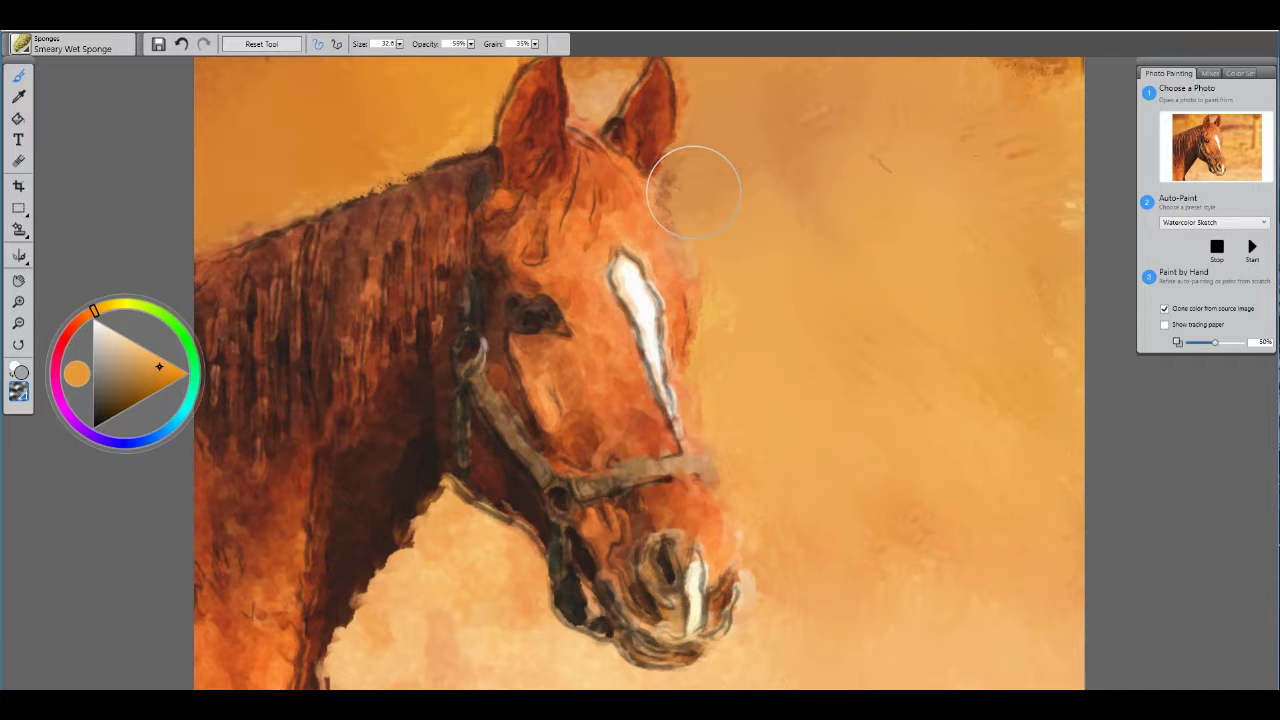
pyautogui.moveTo(815, 242)
pyautogui.mouseDown()
pyautogui.moveTo(747, 284)
pyautogui.moveTo(734, 327)
pyautogui.moveTo(702, 189)
pyautogui.moveTo(835, 233)
pyautogui.moveTo(786, 331)
pyautogui.moveTo(768, 316)
pyautogui.moveTo(729, 400)
pyautogui.mouseUp()
pyautogui.moveTo(776, 345); pyautogui.dragTo(747, 425)
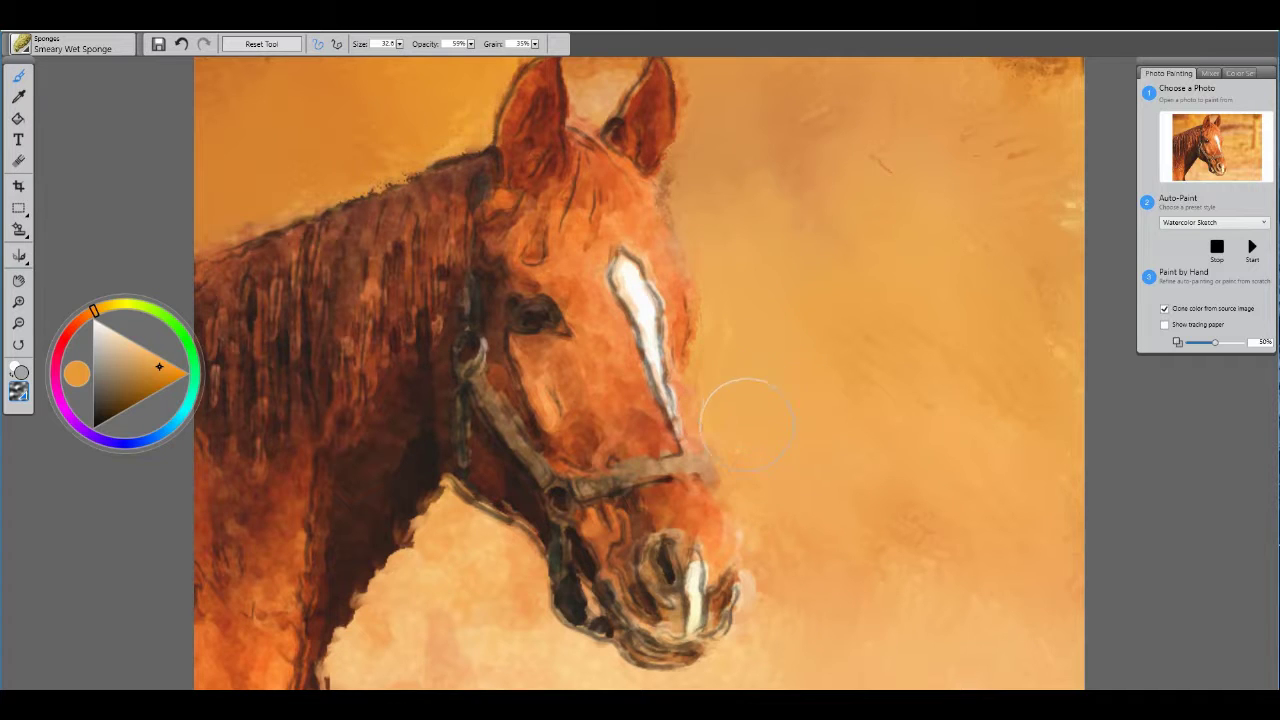
# - Smear the lower background in front of the muzzle with short vertical strokes
pyautogui.moveTo(799, 474); pyautogui.dragTo(800, 533)
pyautogui.moveTo(867, 493); pyautogui.dragTo(902, 582)
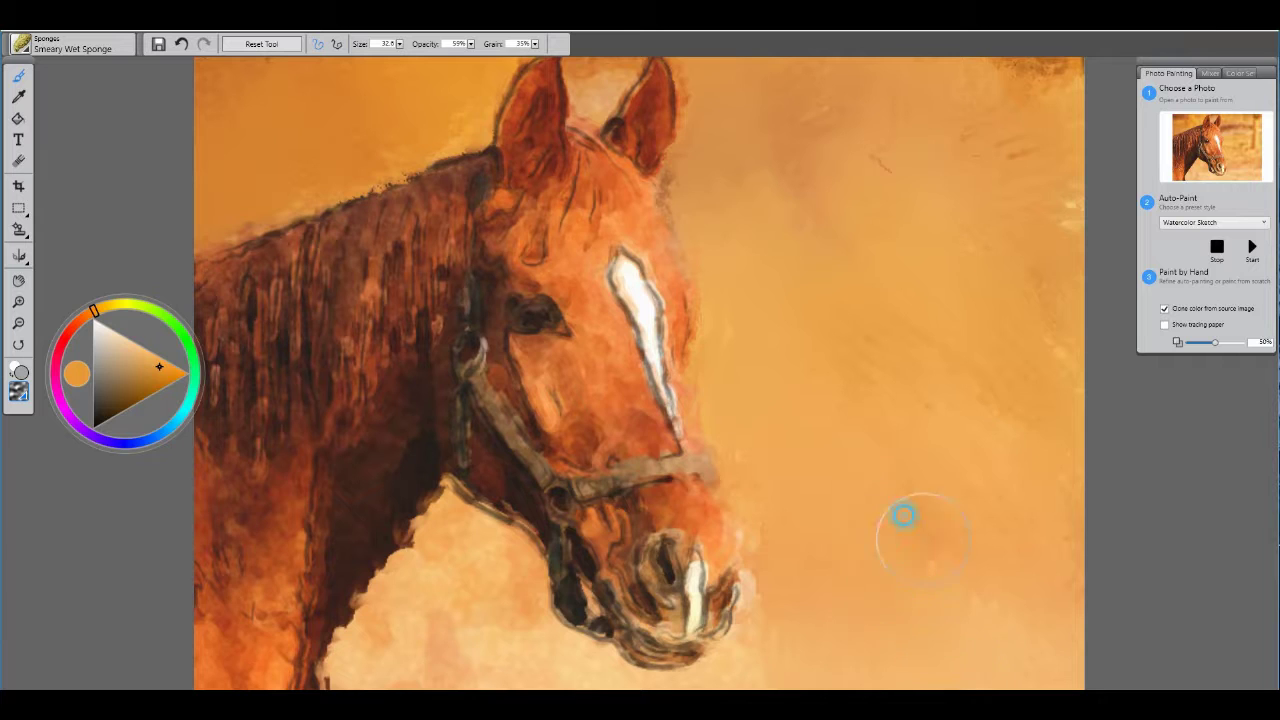
pyautogui.moveTo(924, 539); pyautogui.dragTo(929, 590)
pyautogui.moveTo(936, 498)
pyautogui.mouseDown()
pyautogui.moveTo(1022, 602)
pyautogui.moveTo(944, 623)
pyautogui.mouseUp()
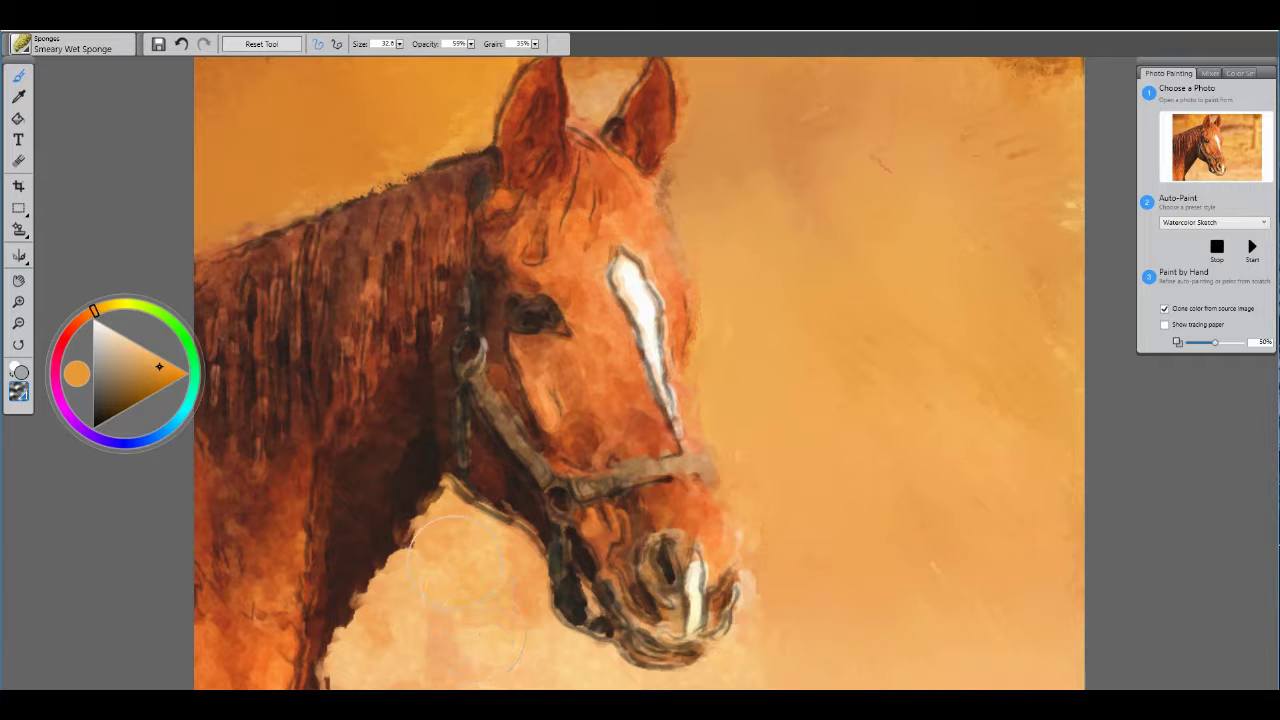
# - Blend the background beneath the jaw, along the chest and neck edge, and around the front of the muzzle
pyautogui.moveTo(457, 553); pyautogui.dragTo(486, 686)
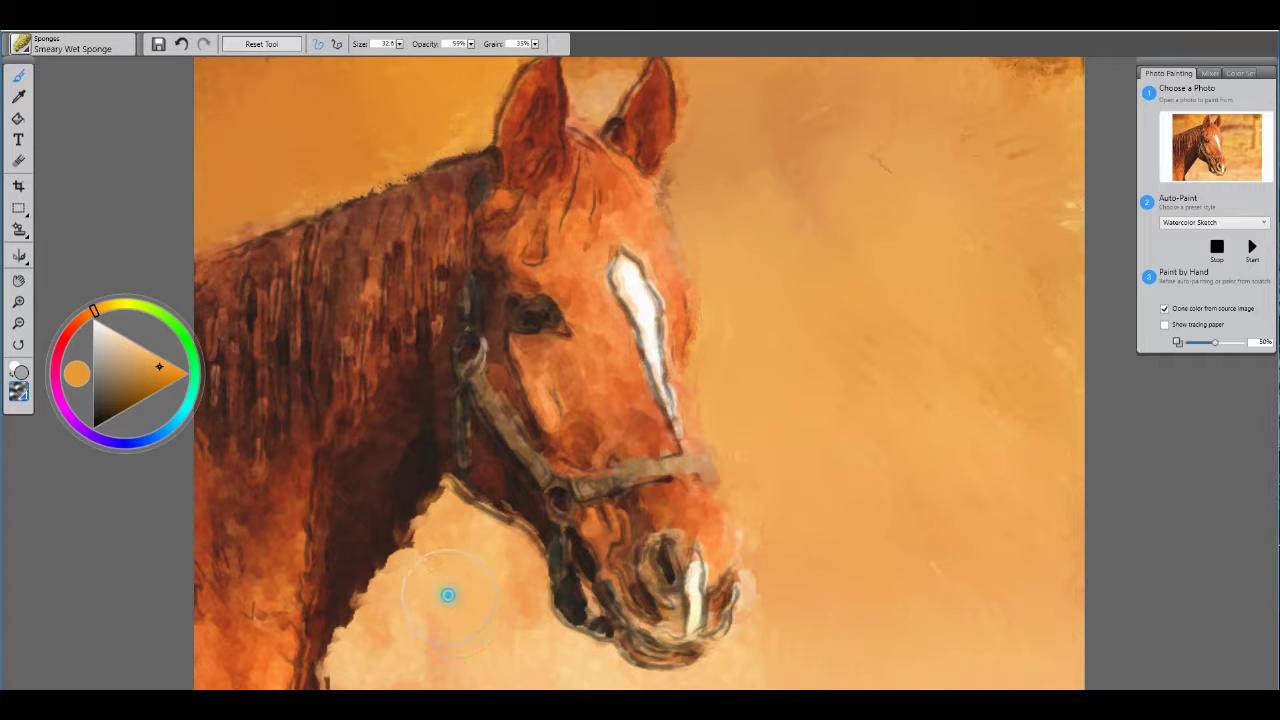
pyautogui.moveTo(448, 595); pyautogui.dragTo(450, 672)
pyautogui.moveTo(414, 633); pyautogui.dragTo(403, 688)
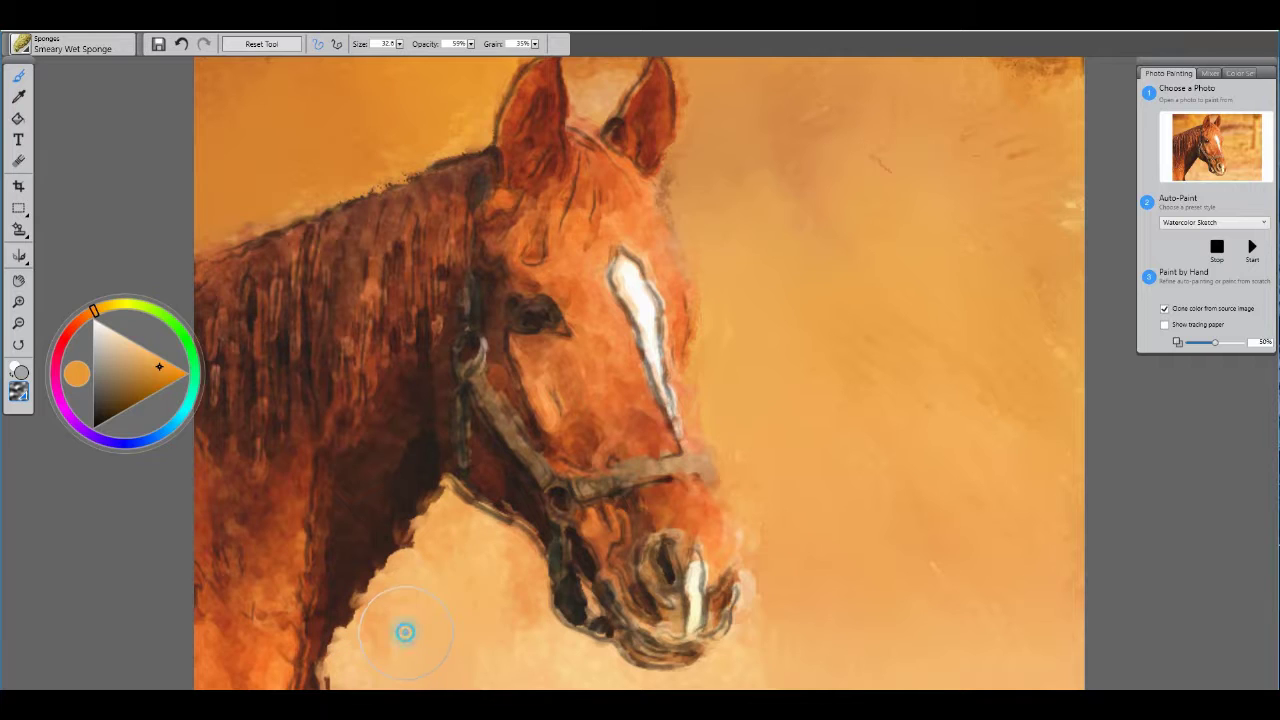
pyautogui.moveTo(405, 632); pyautogui.dragTo(364, 663)
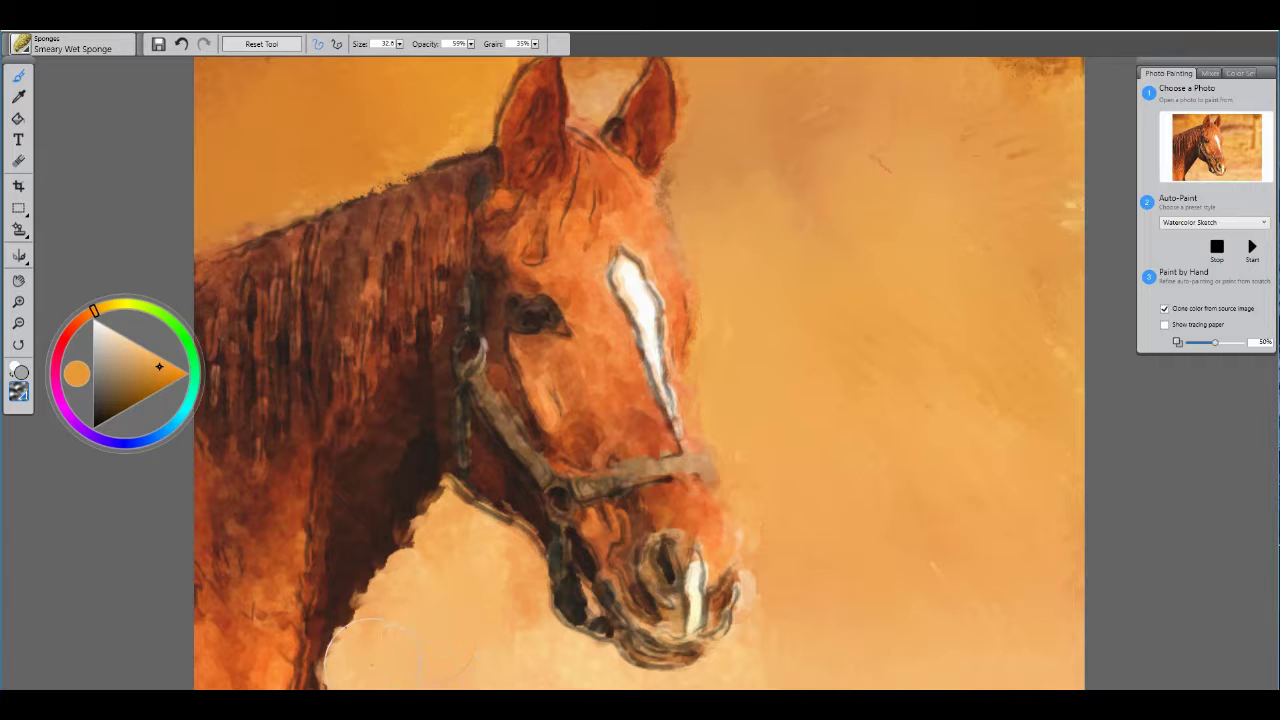
pyautogui.moveTo(427, 658)
pyautogui.mouseDown()
pyautogui.moveTo(366, 590)
pyautogui.moveTo(383, 607)
pyautogui.mouseUp()
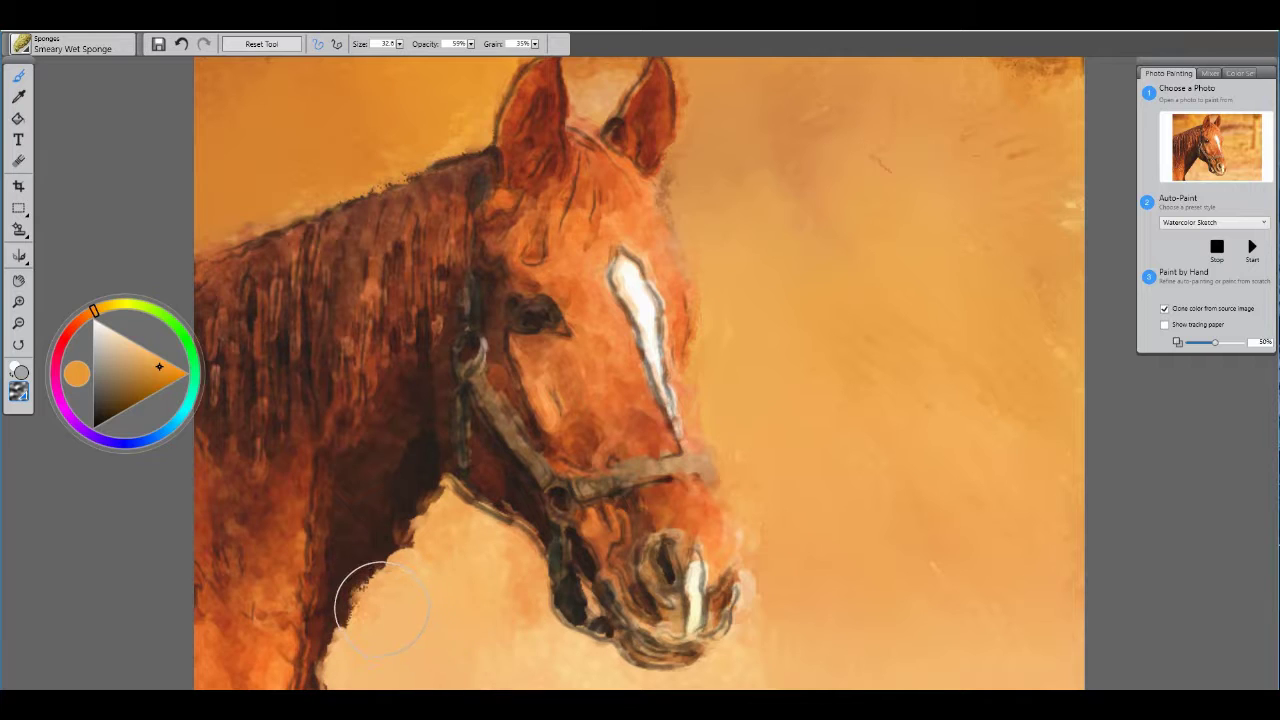
pyautogui.moveTo(466, 582)
pyautogui.mouseDown()
pyautogui.moveTo(422, 570)
pyautogui.moveTo(461, 574)
pyautogui.moveTo(453, 525)
pyautogui.mouseUp()
pyautogui.moveTo(449, 583)
pyautogui.mouseDown()
pyautogui.moveTo(510, 538)
pyautogui.moveTo(518, 565)
pyautogui.mouseUp()
pyautogui.moveTo(458, 640)
pyautogui.mouseDown()
pyautogui.moveTo(515, 608)
pyautogui.moveTo(526, 576)
pyautogui.moveTo(508, 562)
pyautogui.mouseUp()
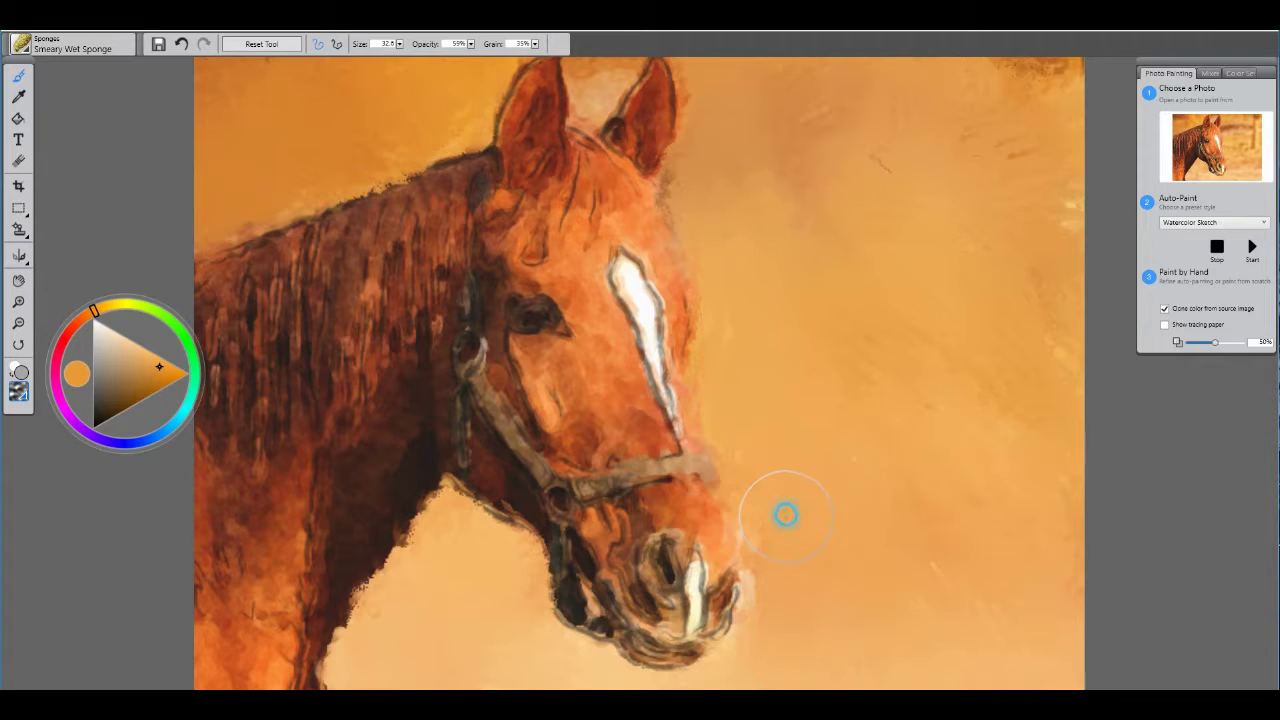
pyautogui.moveTo(785, 514)
pyautogui.mouseDown()
pyautogui.moveTo(785, 585)
pyautogui.moveTo(822, 562)
pyautogui.moveTo(748, 595)
pyautogui.moveTo(772, 562)
pyautogui.moveTo(749, 578)
pyautogui.mouseUp()
pyautogui.moveTo(771, 620); pyautogui.dragTo(787, 657)
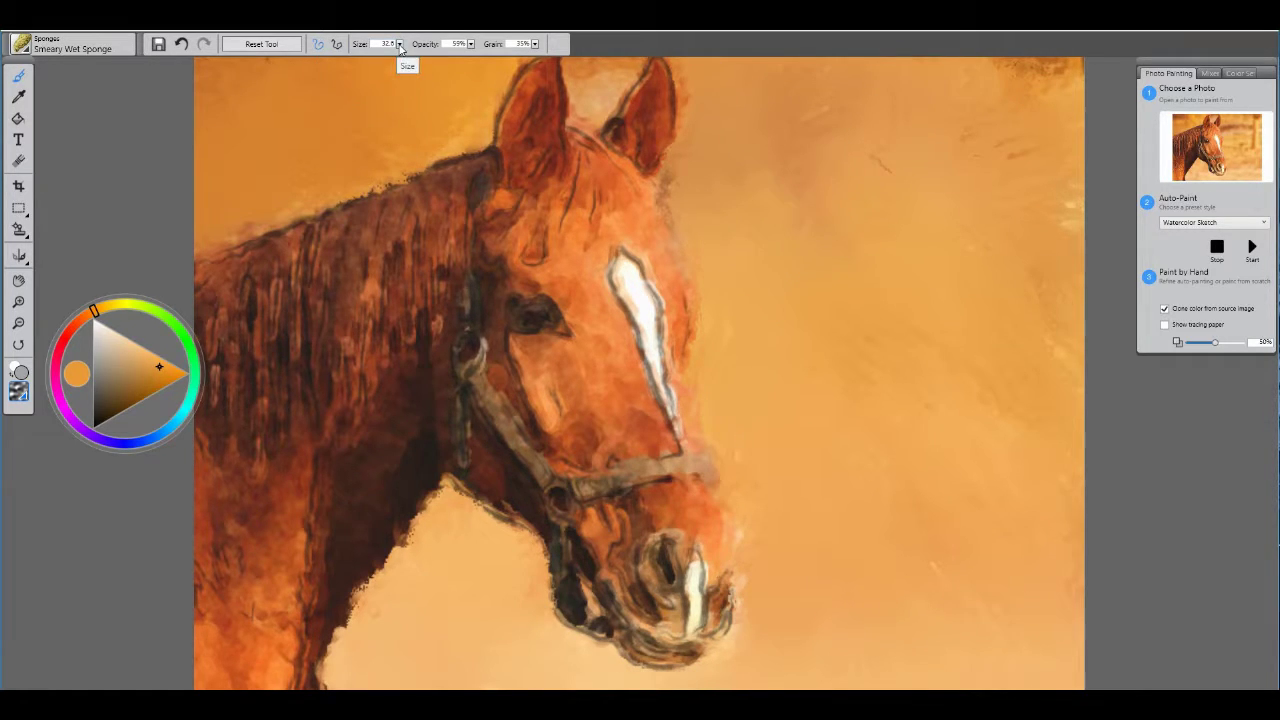
# - Reduce the sponge size to about 12 and blend the small background area between the horse's ears
pyautogui.click(399, 45)
pyautogui.click(404, 56)
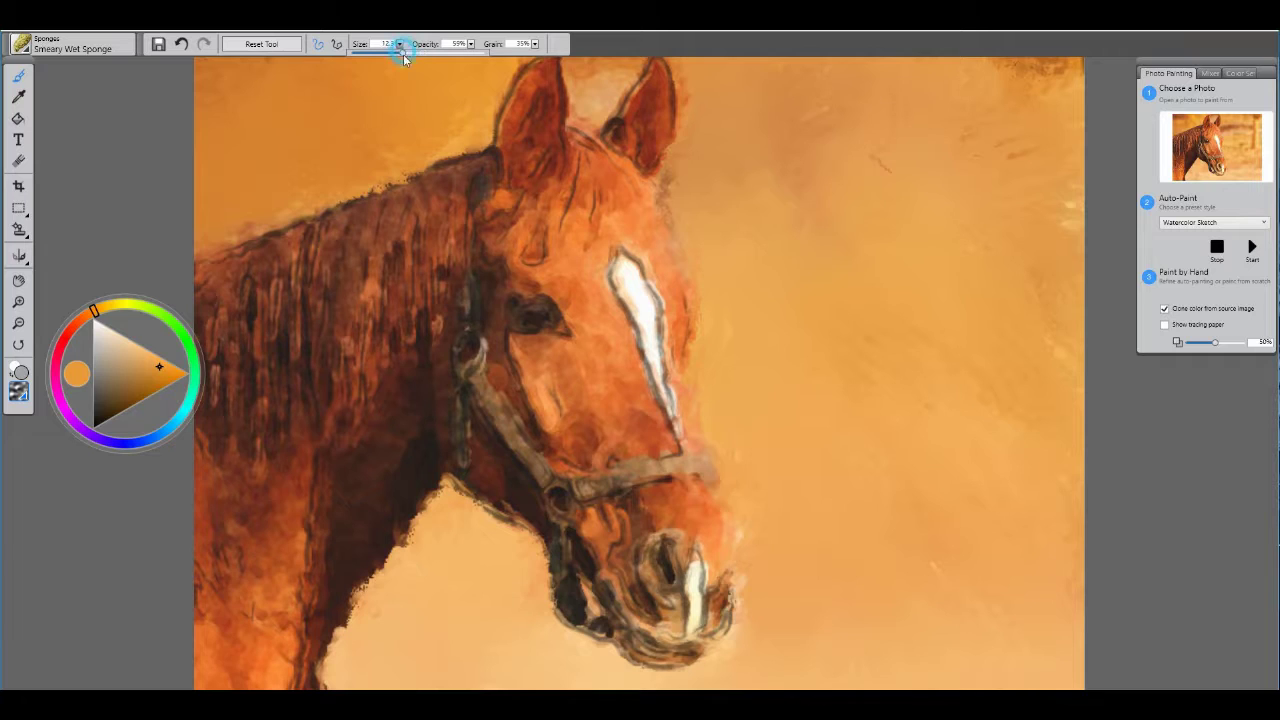
pyautogui.click(590, 102)
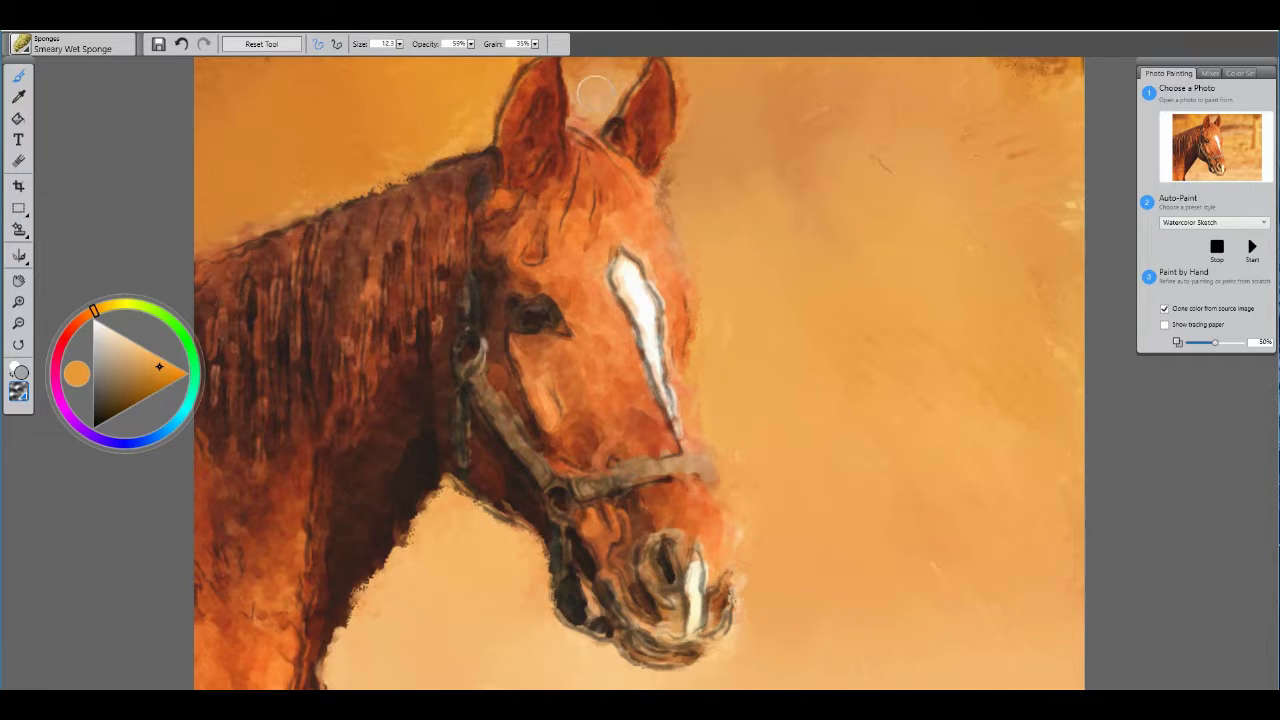